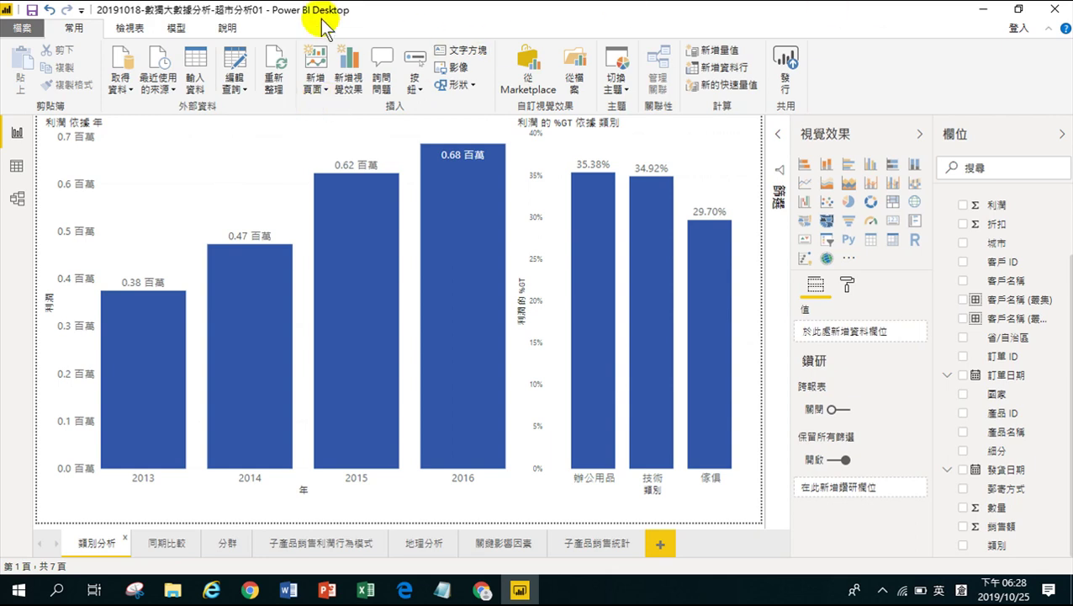
Step: Save the Power BI report and minimize the report window and both PowerPoint presentation windows
{"action": "left_click", "coordinate": [32, 11]}
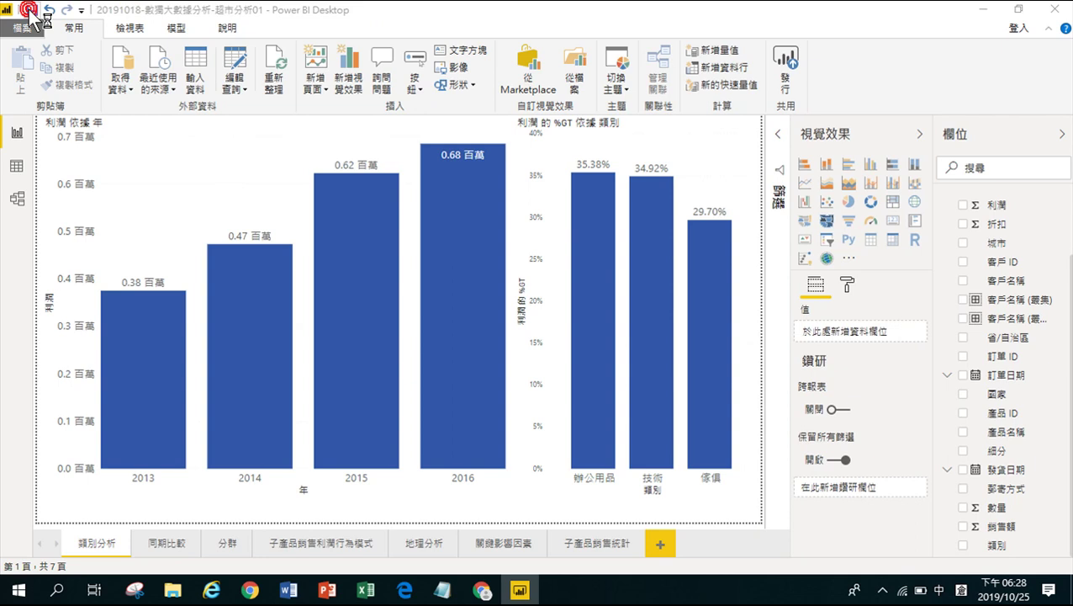
{"action": "left_click", "coordinate": [986, 10]}
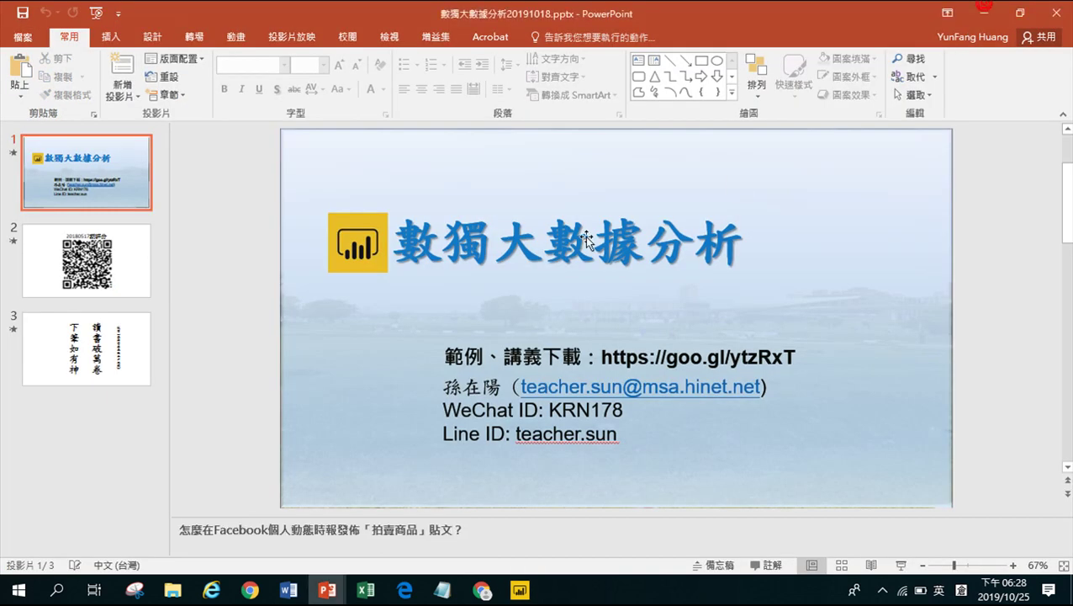
{"action": "left_click", "coordinate": [985, 12]}
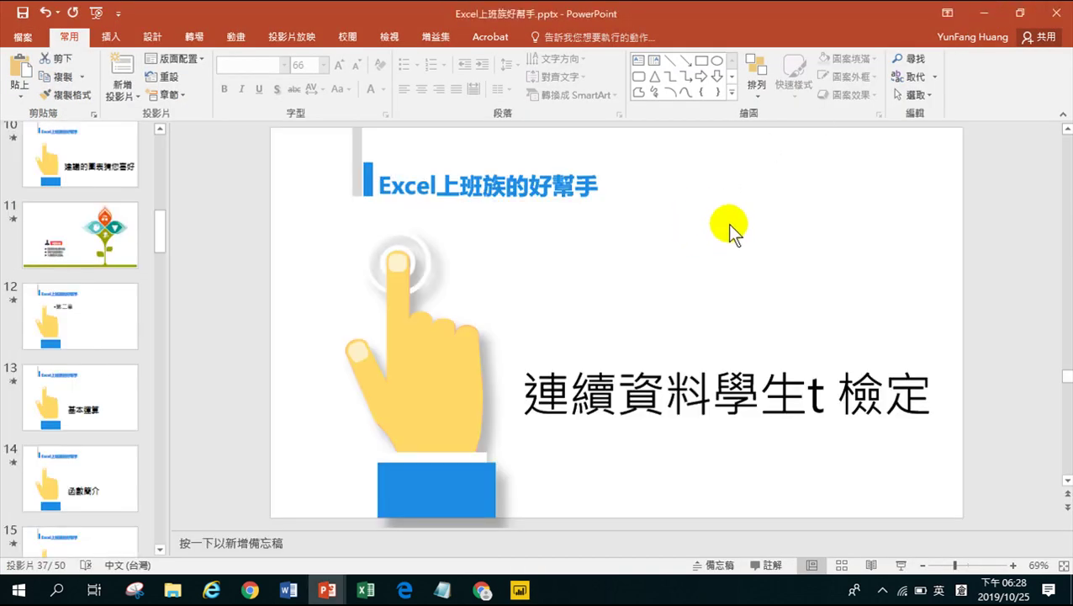
{"action": "left_click", "coordinate": [987, 10]}
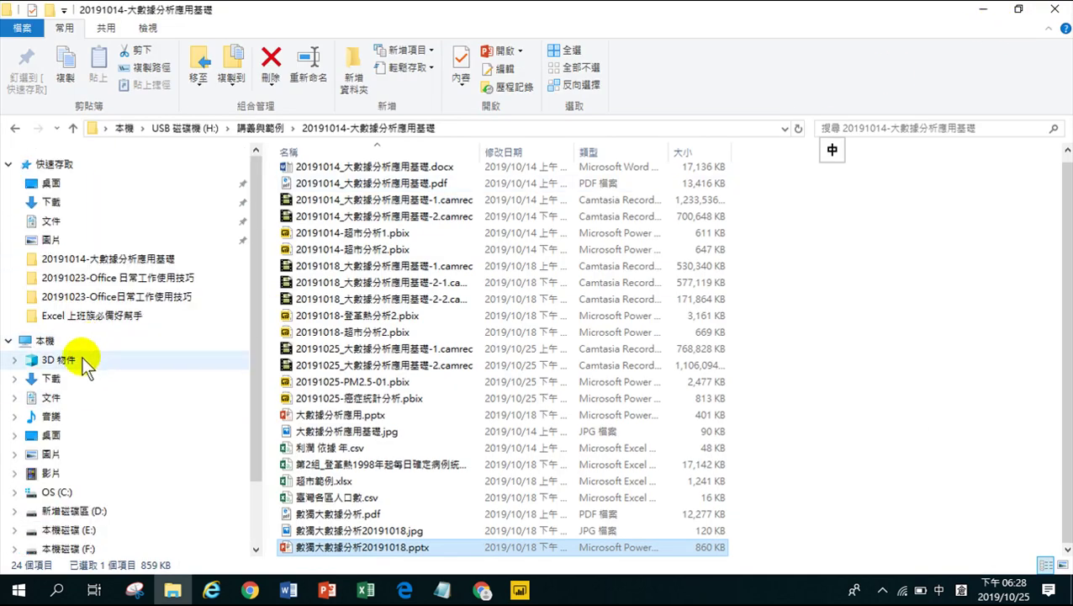
Step: Open the workbook 超市範例.xlsx from the 下載 folder
{"action": "left_click", "coordinate": [59, 205]}
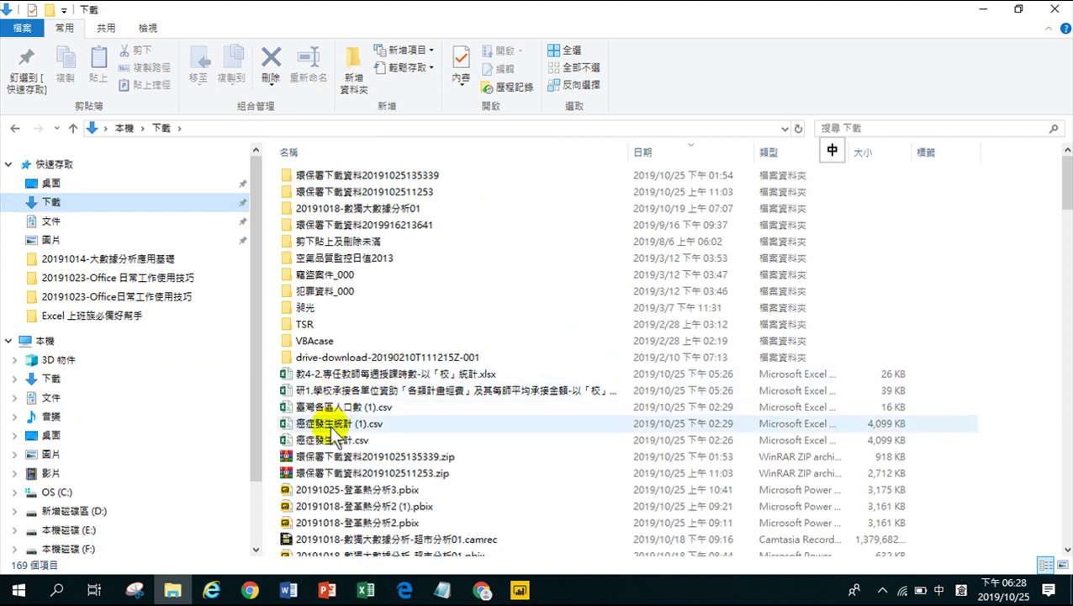
{"action": "scroll", "coordinate": [330, 433], "scroll_direction": "down", "scroll_amount": 2}
{"action": "scroll", "coordinate": [329, 433], "scroll_direction": "down", "scroll_amount": 3}
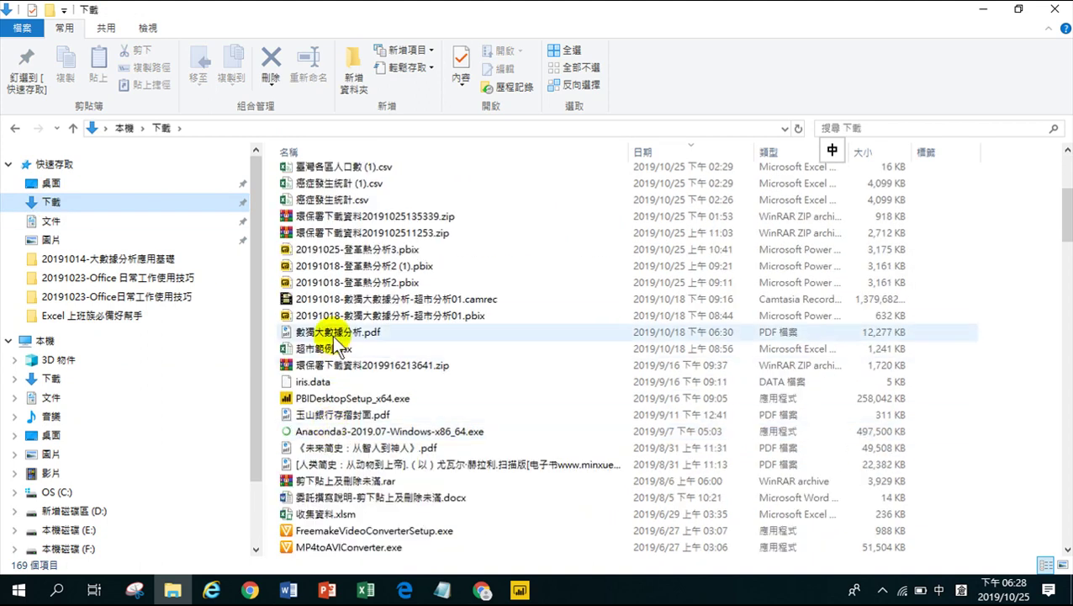
{"action": "double_click", "coordinate": [328, 352]}
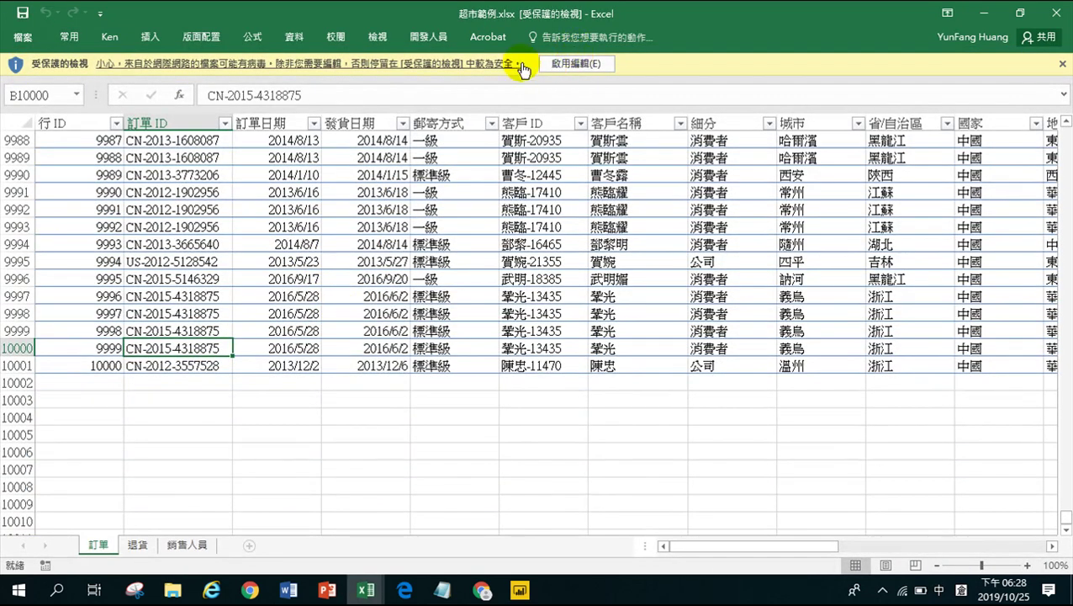
Step: Enable editing of the workbook and sort the 訂單 table by 訂單日期 from oldest to newest
{"action": "left_click", "coordinate": [46, 366]}
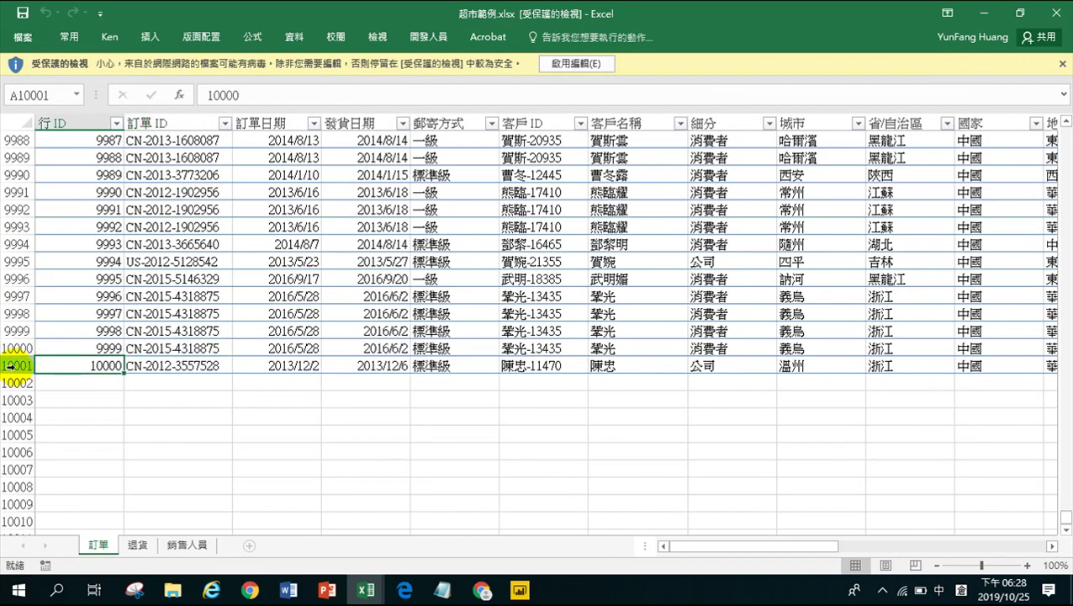
{"action": "left_click", "coordinate": [13, 366]}
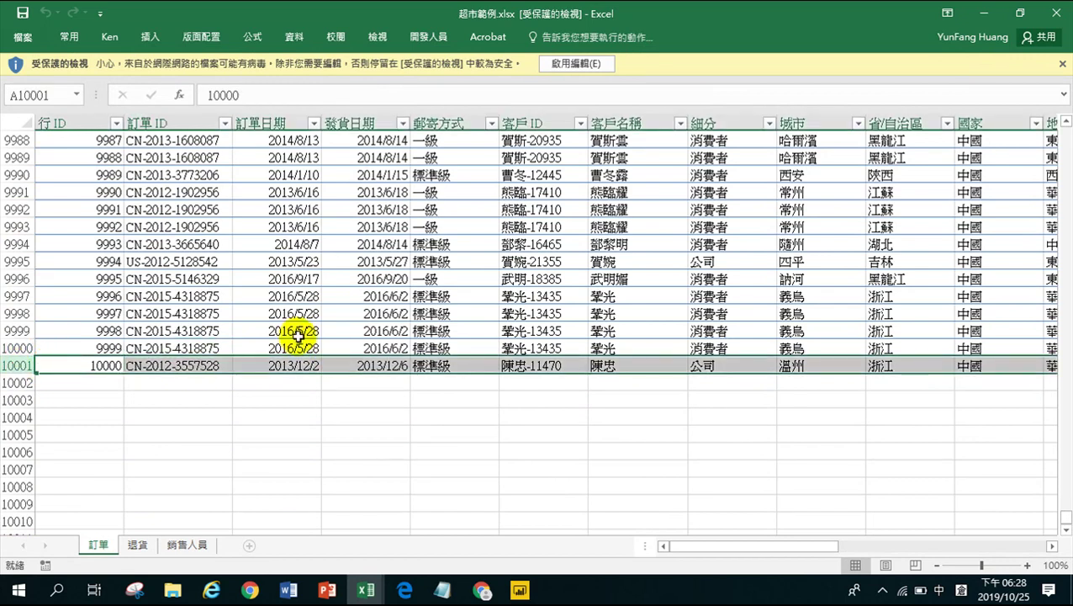
{"action": "scroll", "coordinate": [379, 336], "scroll_direction": "up", "scroll_amount": 6}
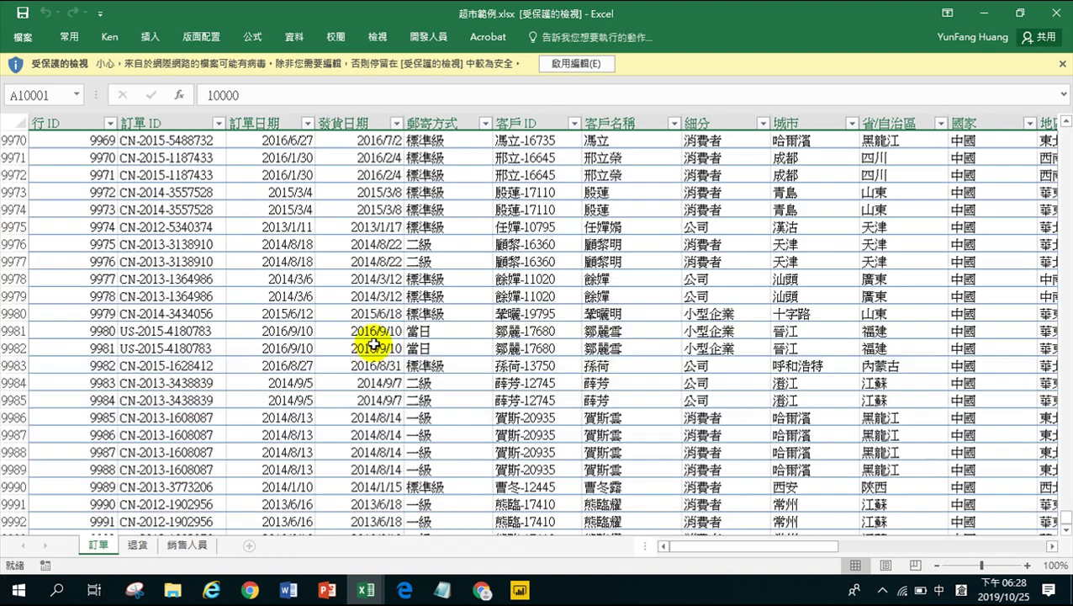
{"action": "scroll", "coordinate": [361, 244], "scroll_direction": "down", "scroll_amount": 2}
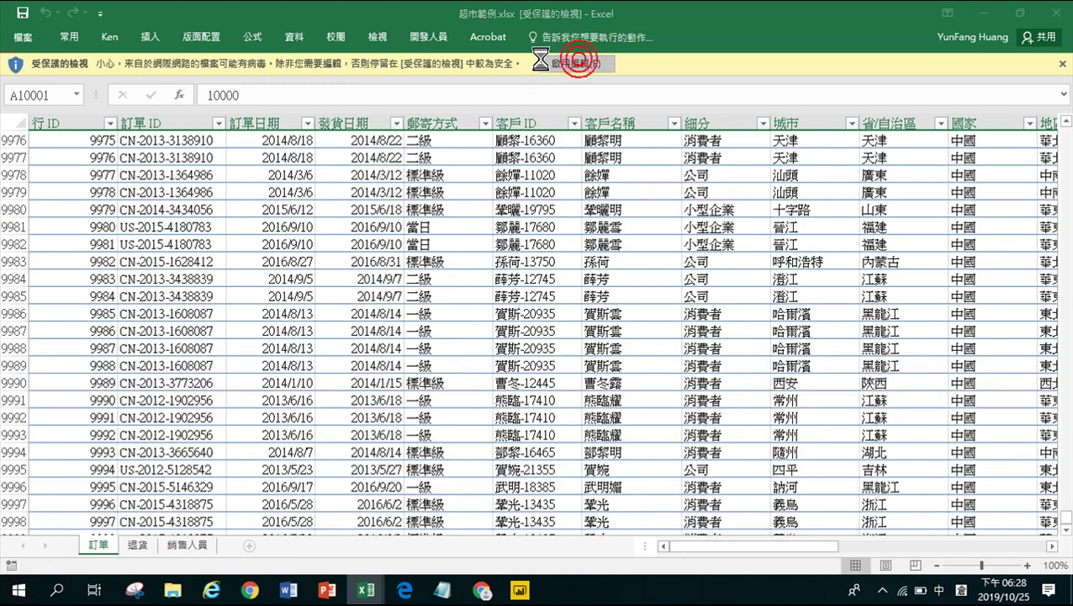
{"action": "left_click", "coordinate": [577, 64]}
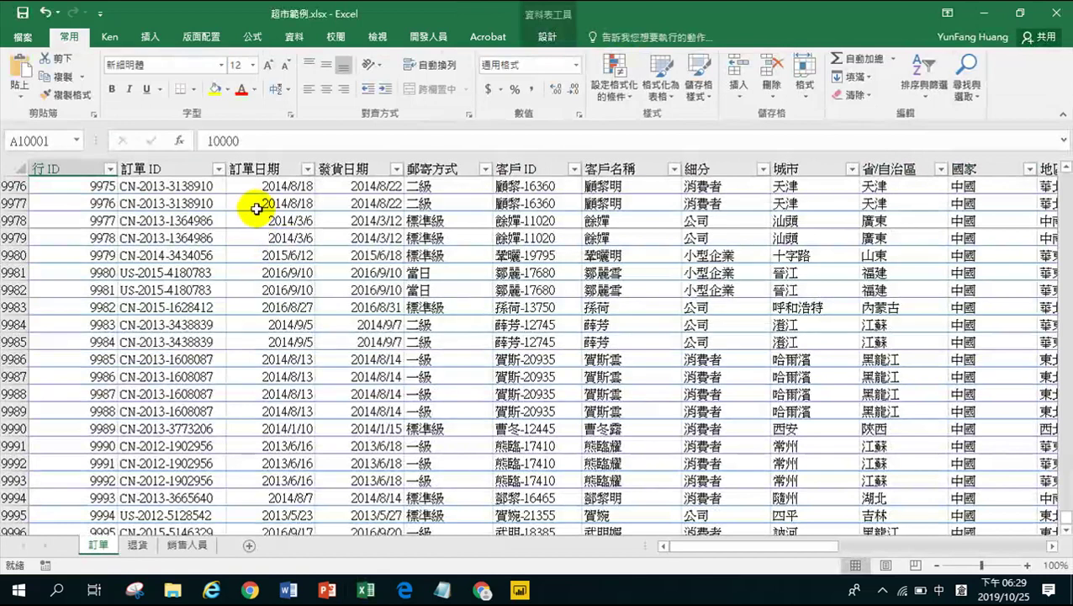
{"action": "left_click", "coordinate": [261, 204]}
{"action": "left_click", "coordinate": [918, 74]}
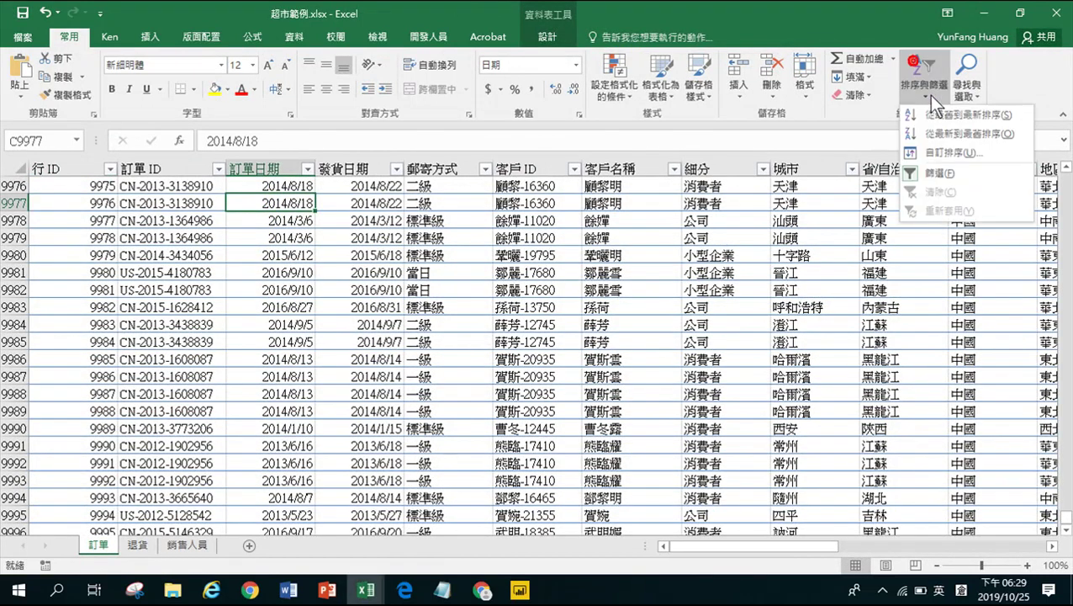
{"action": "left_click", "coordinate": [942, 116]}
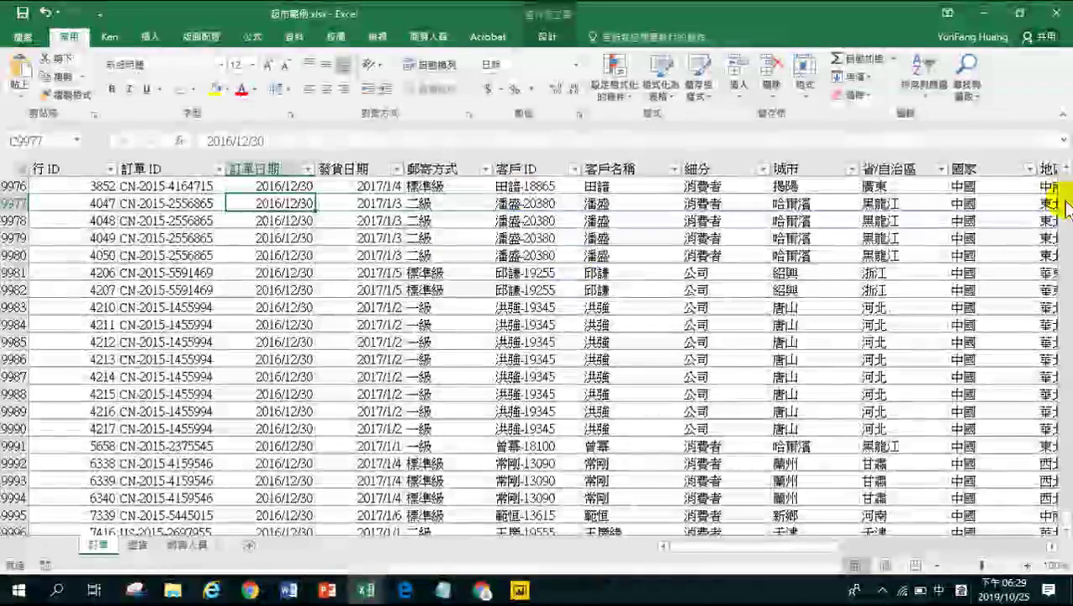
Step: Duplicate the last order record, row 10001, into the empty row 10002 of the 訂單 sheet
{"action": "left_click_drag", "start_coordinate": [1061, 508], "coordinate": [1068, 535]}
{"action": "scroll", "coordinate": [420, 480], "scroll_direction": "down", "scroll_amount": 3}
{"action": "left_click", "coordinate": [282, 360]}
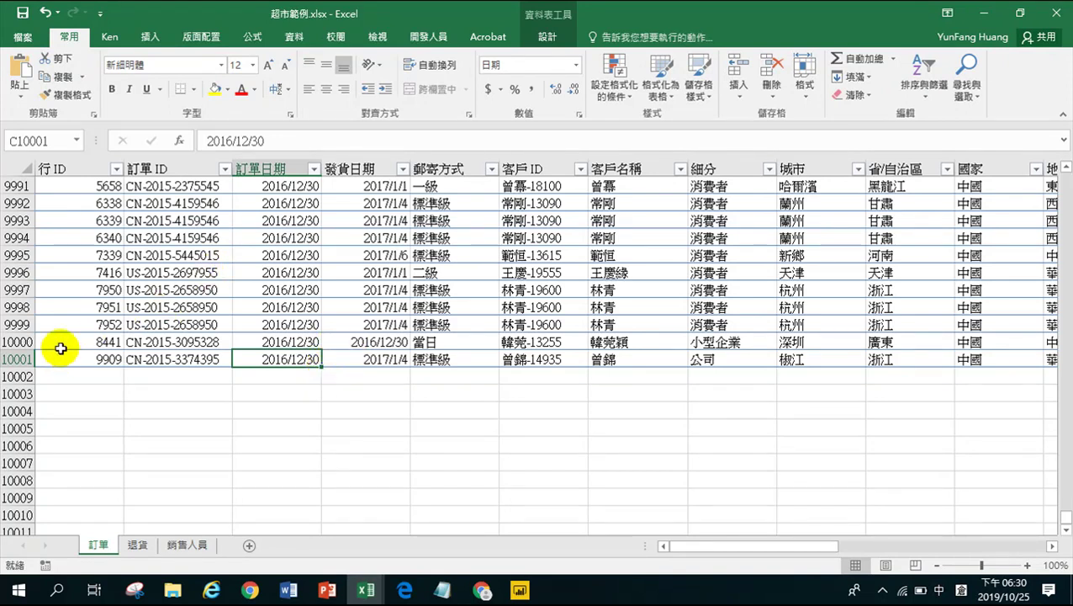
{"action": "left_click", "coordinate": [17, 359]}
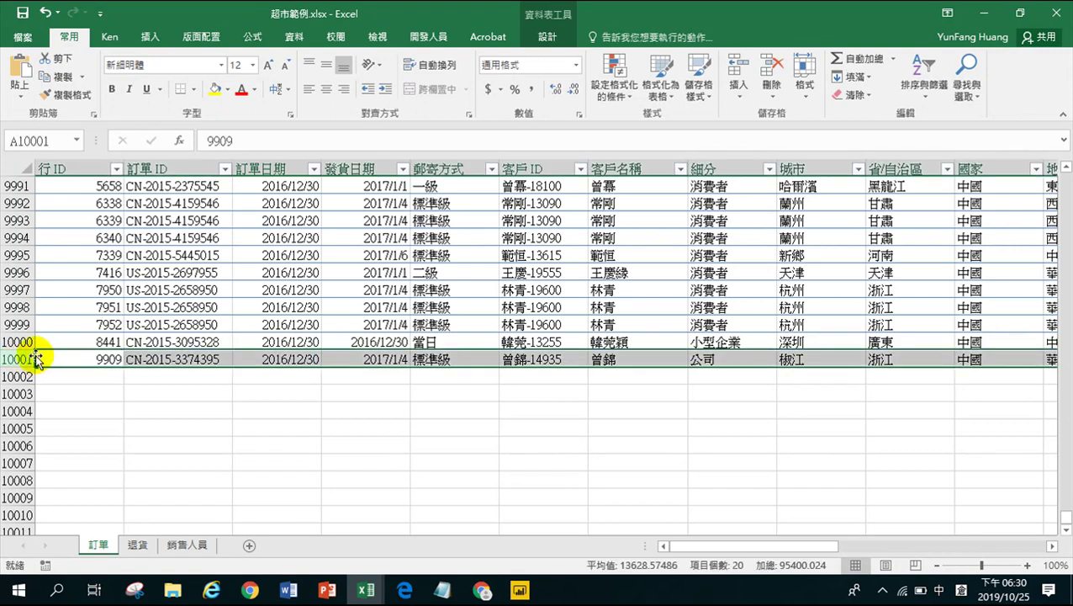
{"action": "left_click", "coordinate": [55, 78]}
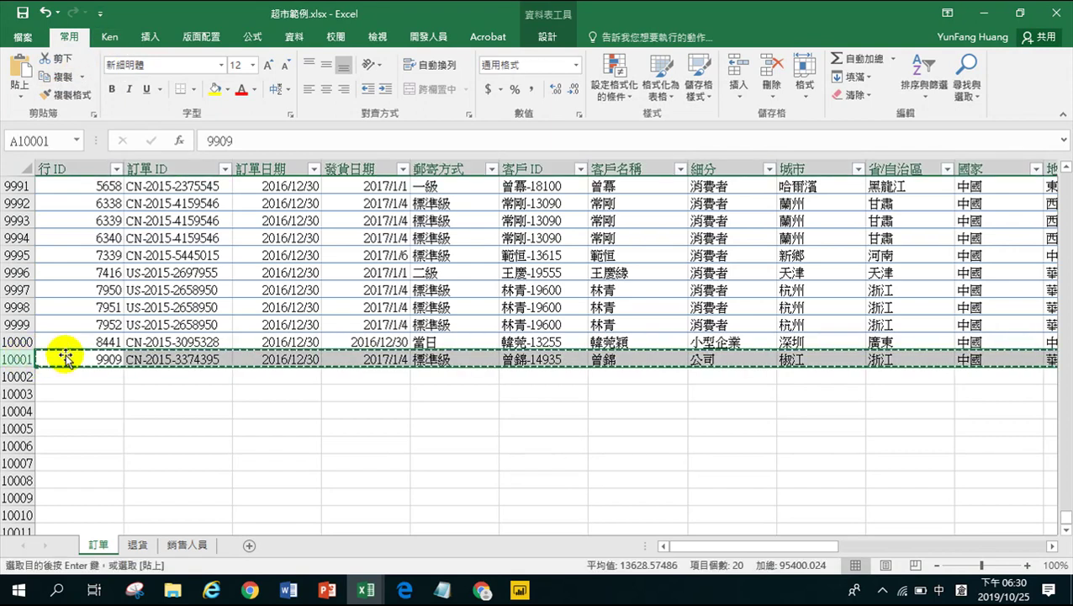
{"action": "left_click", "coordinate": [50, 379]}
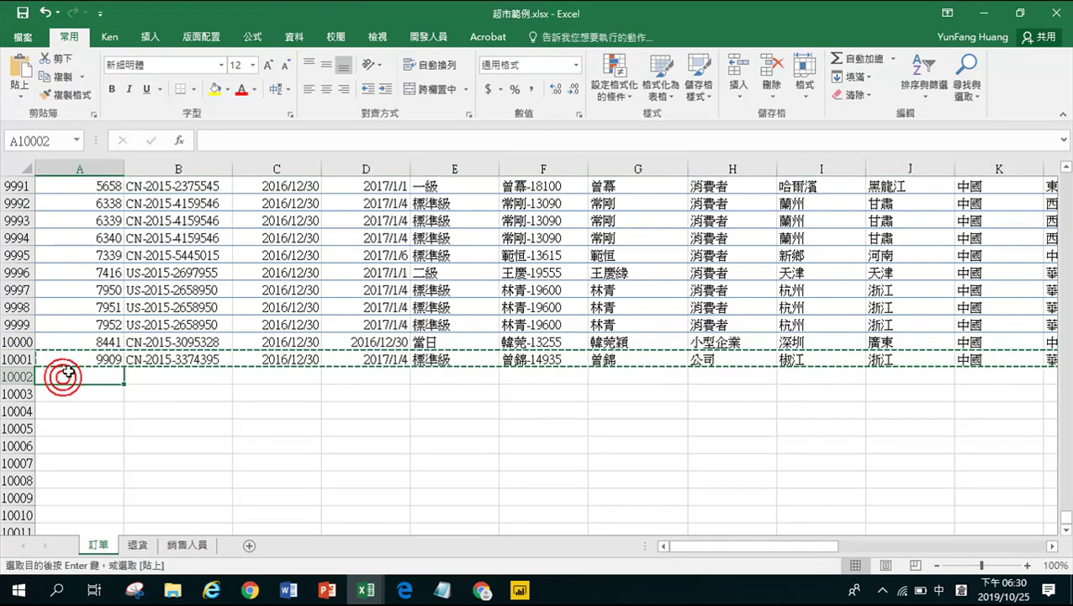
{"action": "left_click", "coordinate": [22, 67]}
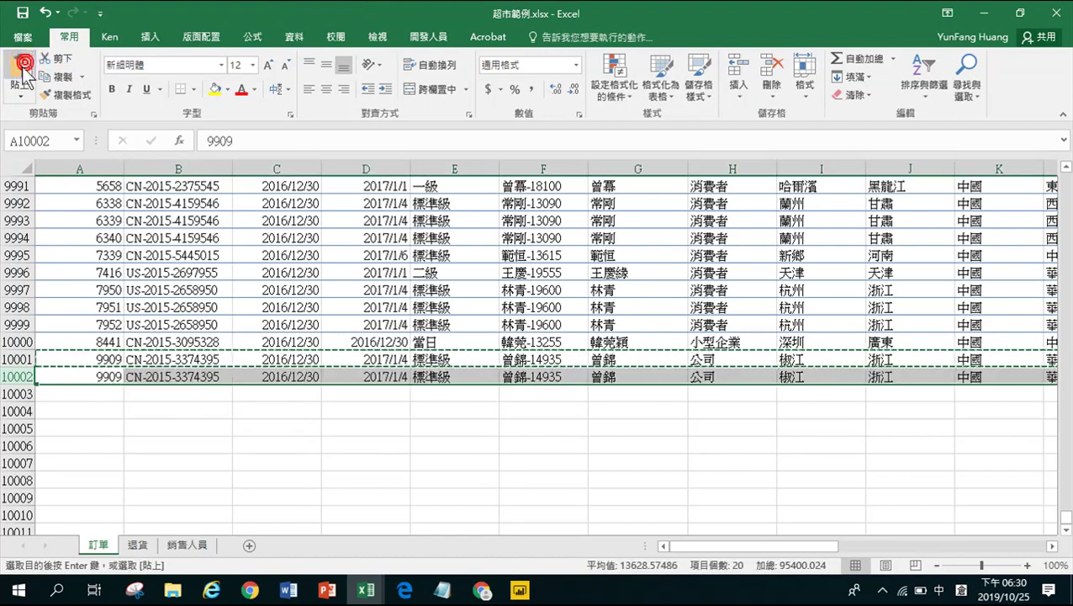
Step: Set the order date of the new record in cell C10002 to 2017/1/23
{"action": "left_click", "coordinate": [290, 376]}
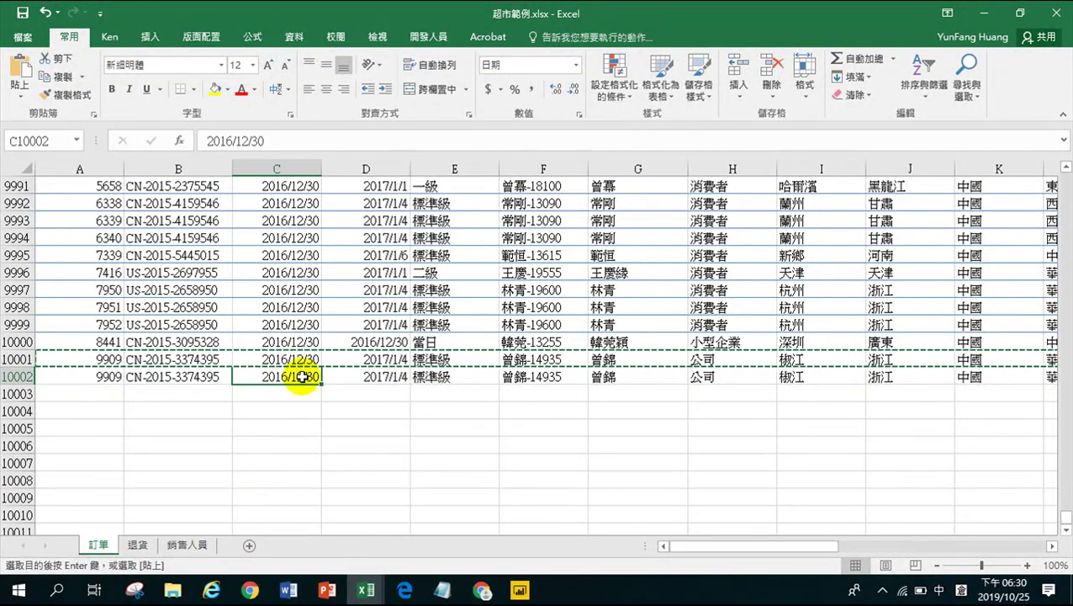
{"action": "left_click", "coordinate": [226, 139]}
{"action": "left_click_drag", "start_coordinate": [226, 139], "coordinate": [292, 135]}
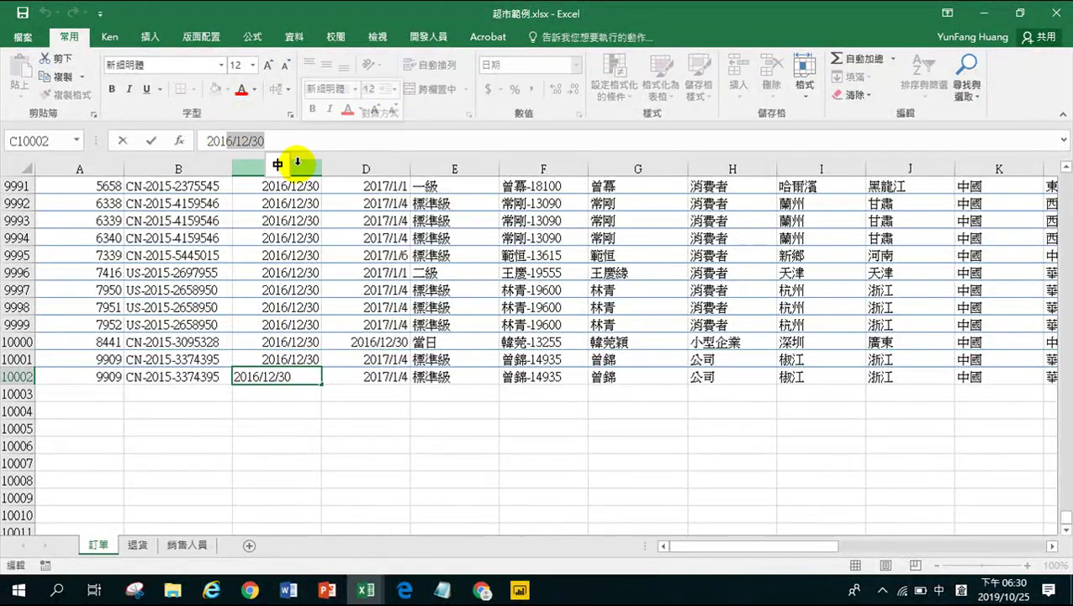
{"action": "type", "text": "7/1"}
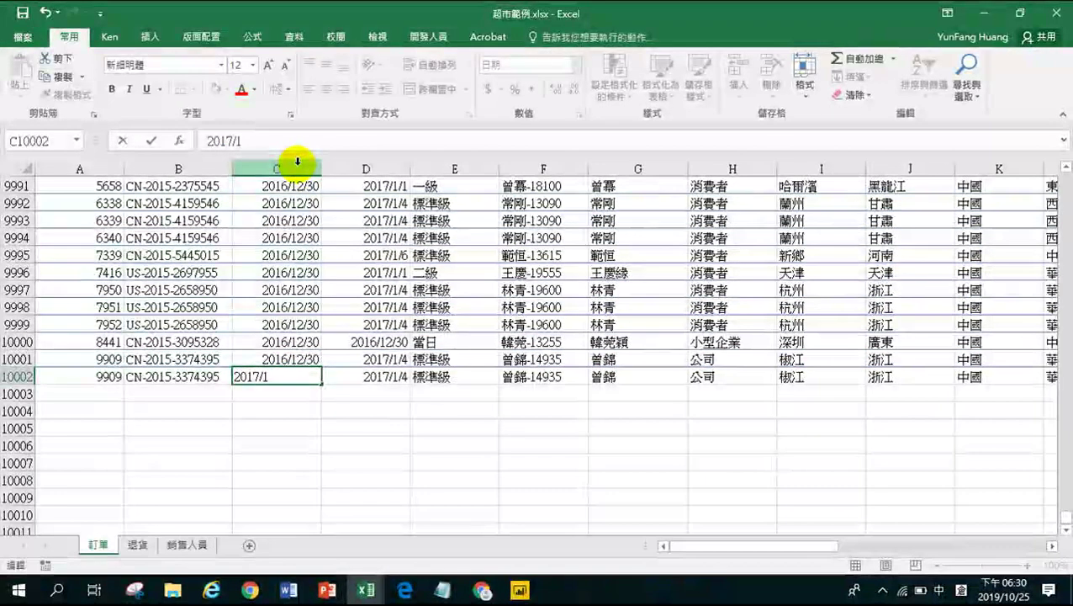
{"action": "type", "text": "/23"}
{"action": "key", "text": "Return"}
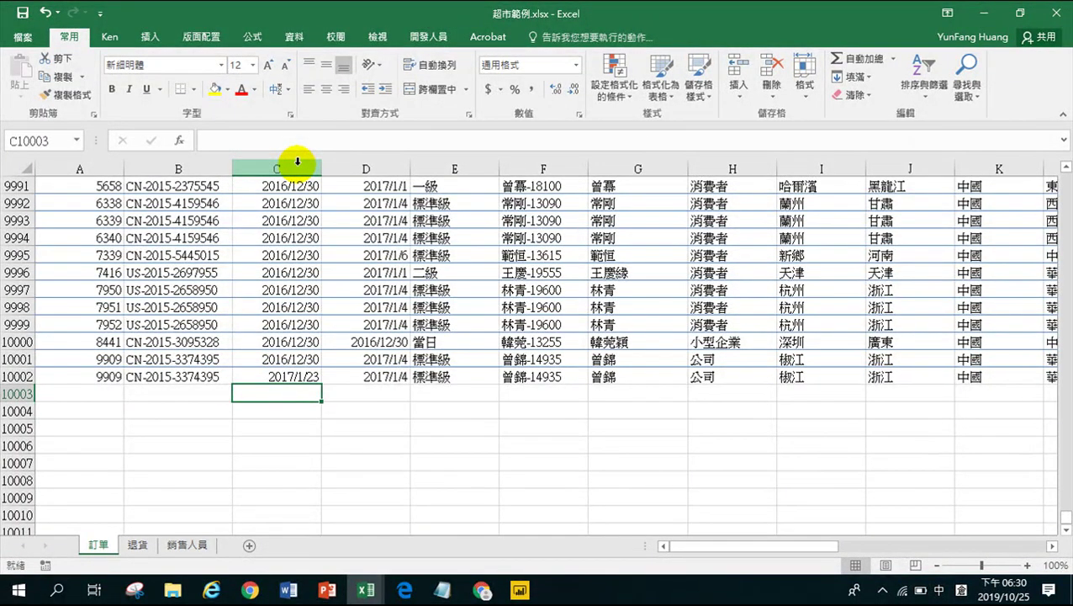
Step: Set cell Q10002 to 10000 and cell T10002 to 5000 in the new record
{"action": "left_click_drag", "start_coordinate": [729, 543], "coordinate": [1000, 523]}
{"action": "left_click", "coordinate": [703, 377]}
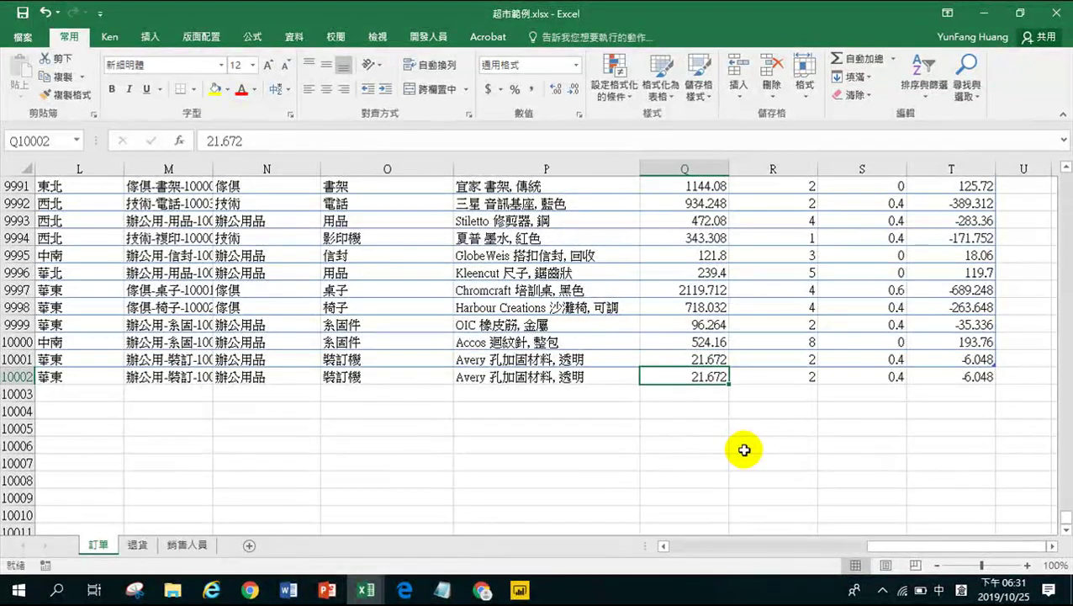
{"action": "type", "text": "10000"}
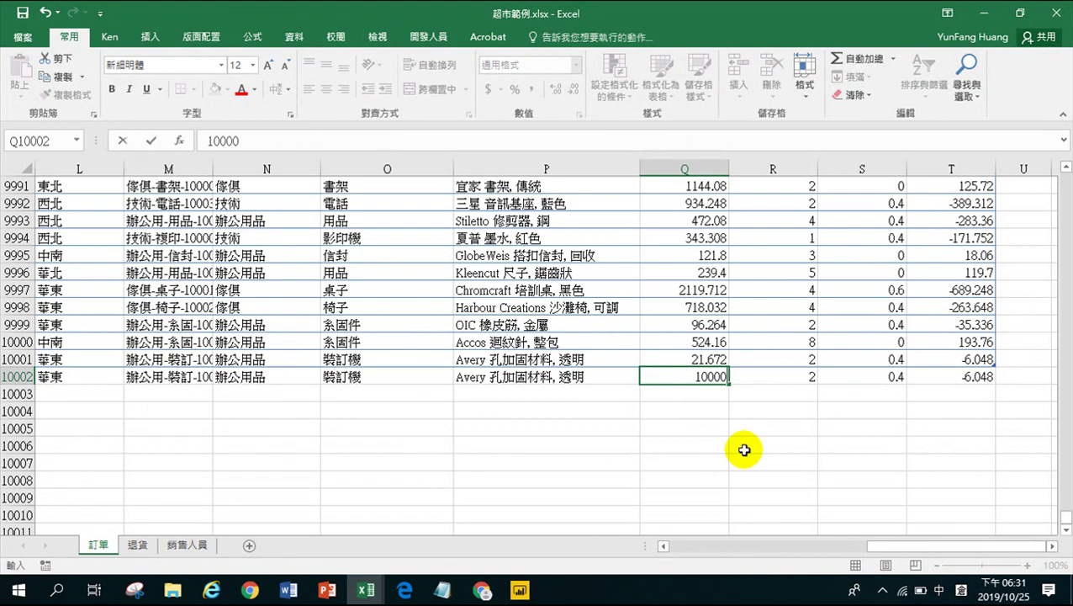
{"action": "key", "text": "Return"}
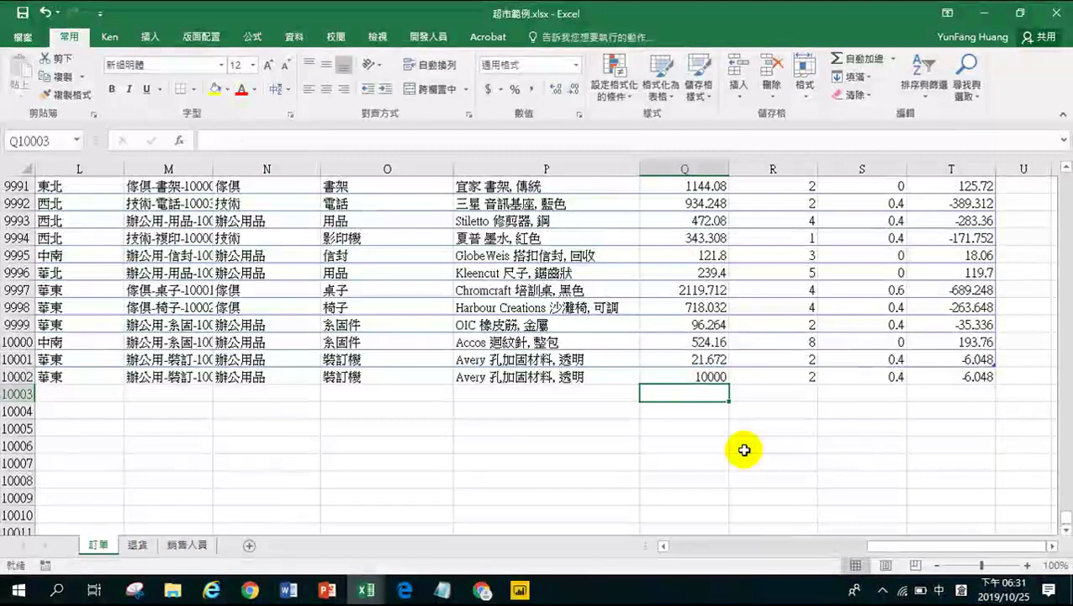
{"action": "left_click", "coordinate": [957, 375]}
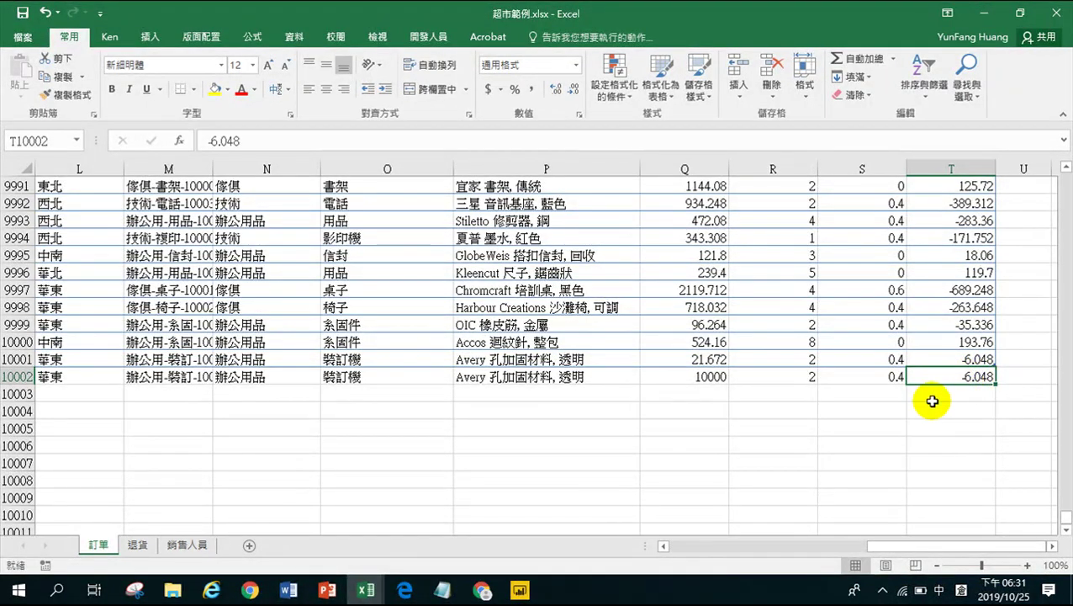
{"action": "type", "text": "5000"}
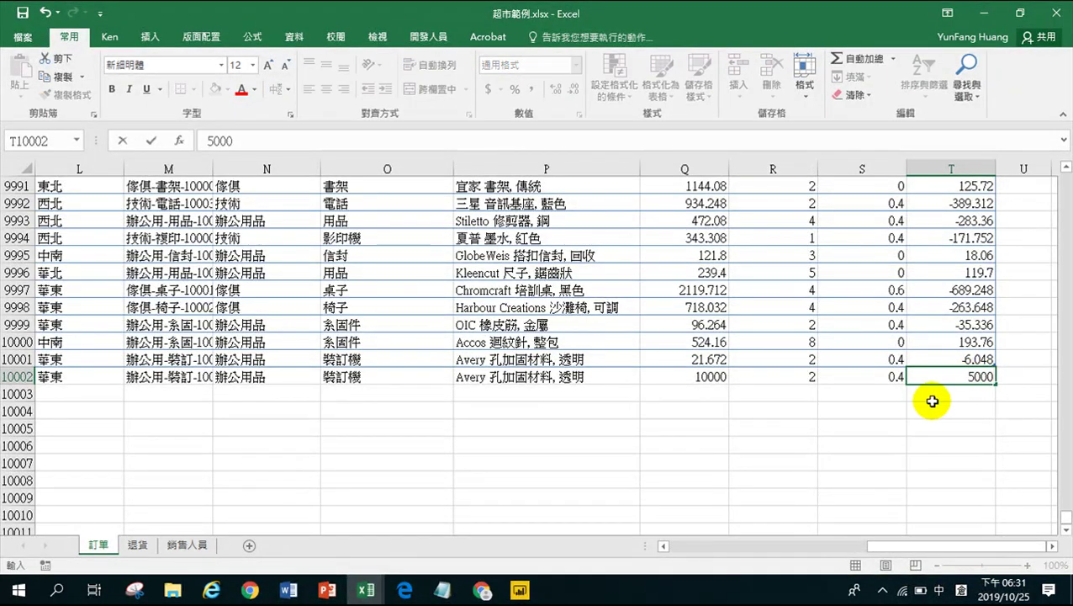
{"action": "key", "text": "Return"}
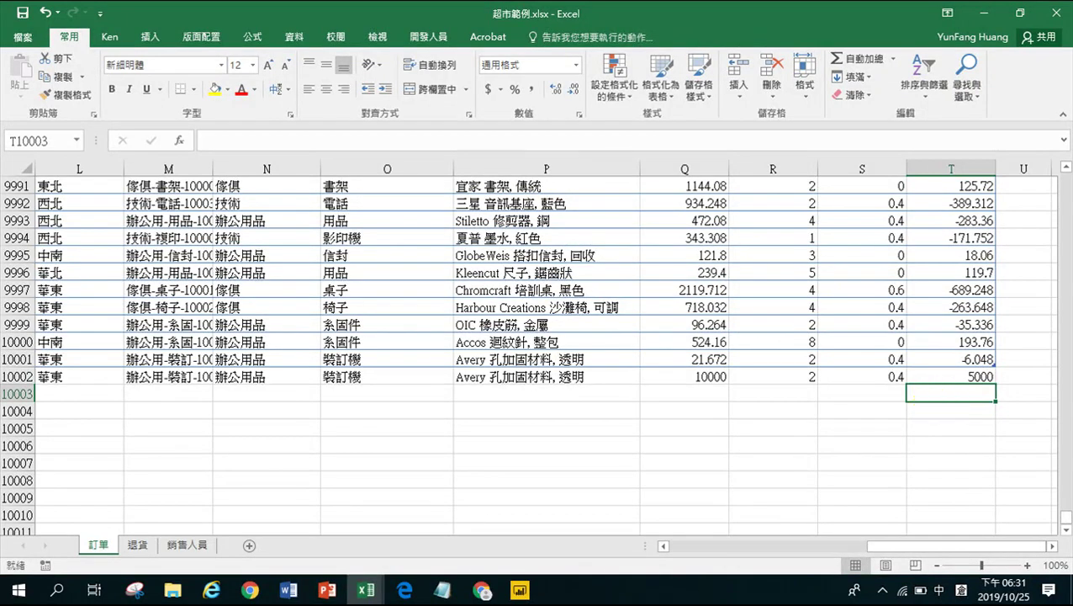
Step: Save and close 超市範例.xlsx, and refresh the report's data in Power BI Desktop
{"action": "left_click", "coordinate": [24, 13]}
{"action": "left_click", "coordinate": [1057, 13]}
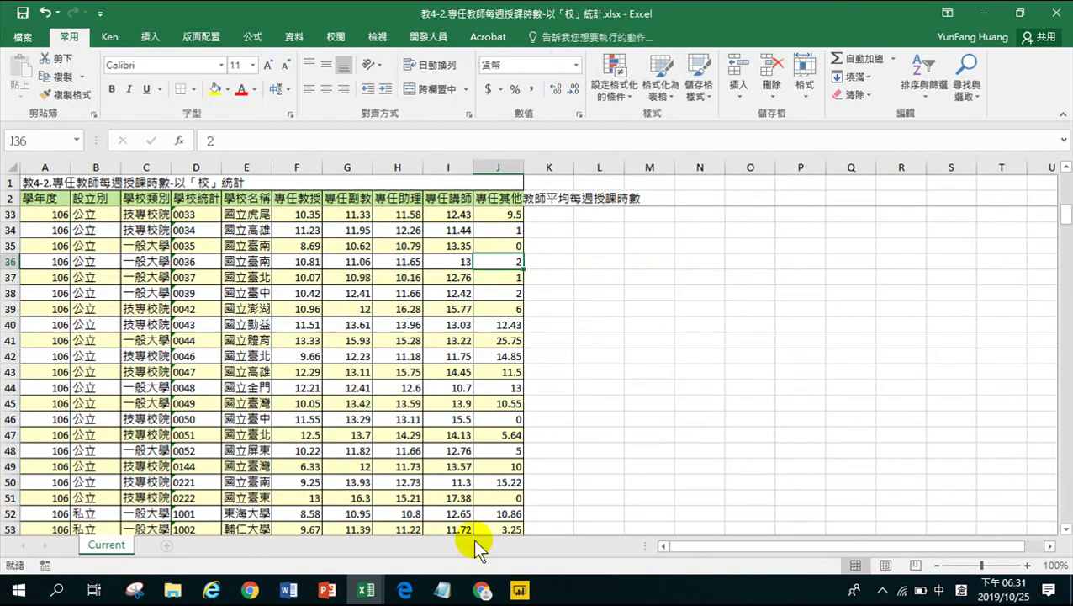
{"action": "left_click", "coordinate": [520, 588]}
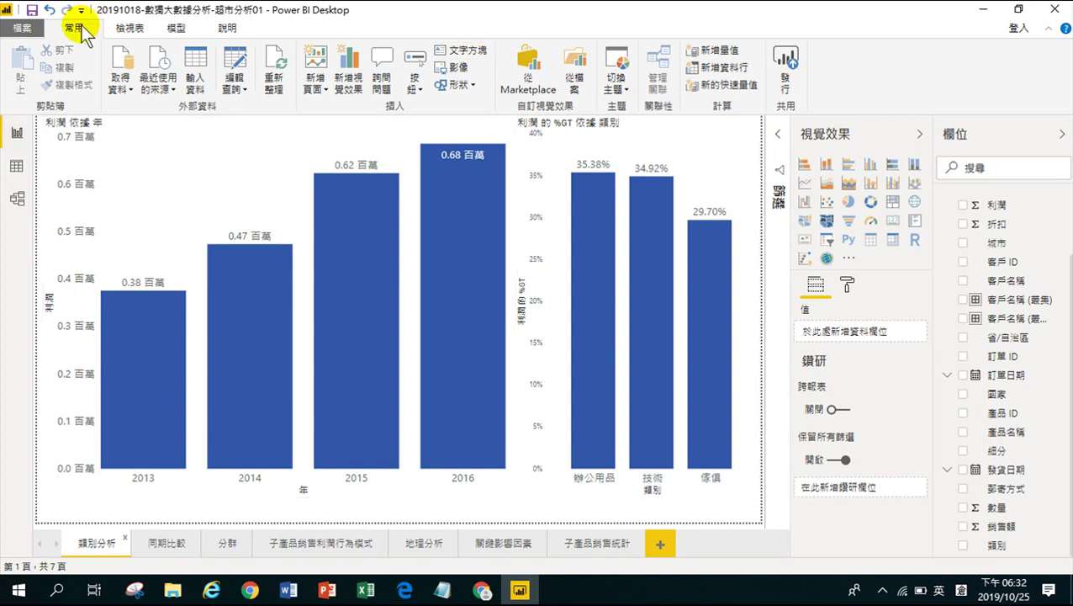
{"action": "left_click", "coordinate": [271, 67]}
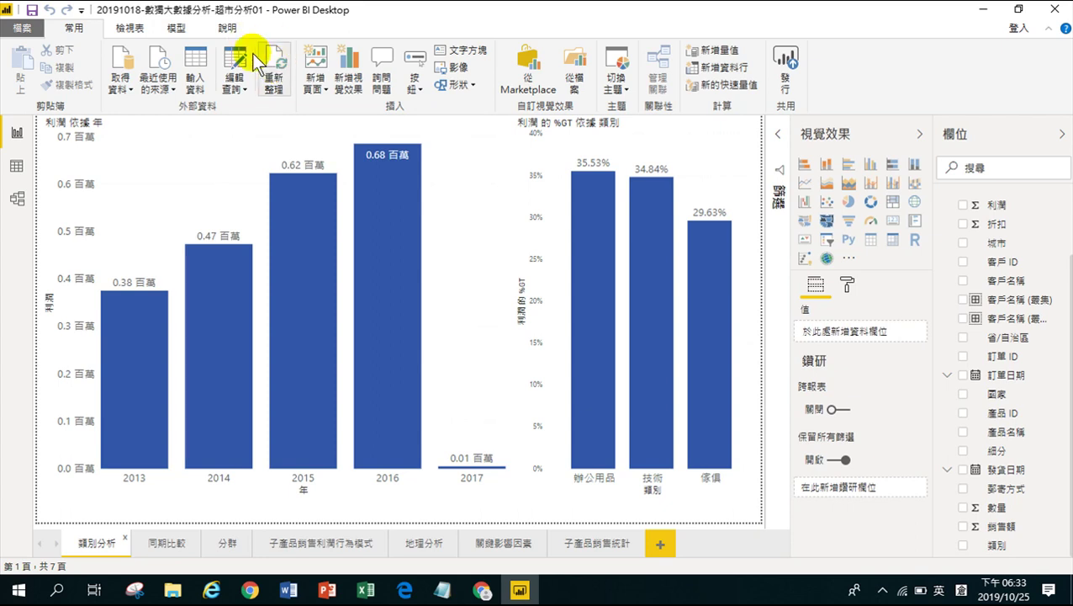
Step: On the 同期比較 page, add 2017 to the years 2015 and 2016 already selected in the year slicer
{"action": "left_click", "coordinate": [165, 544]}
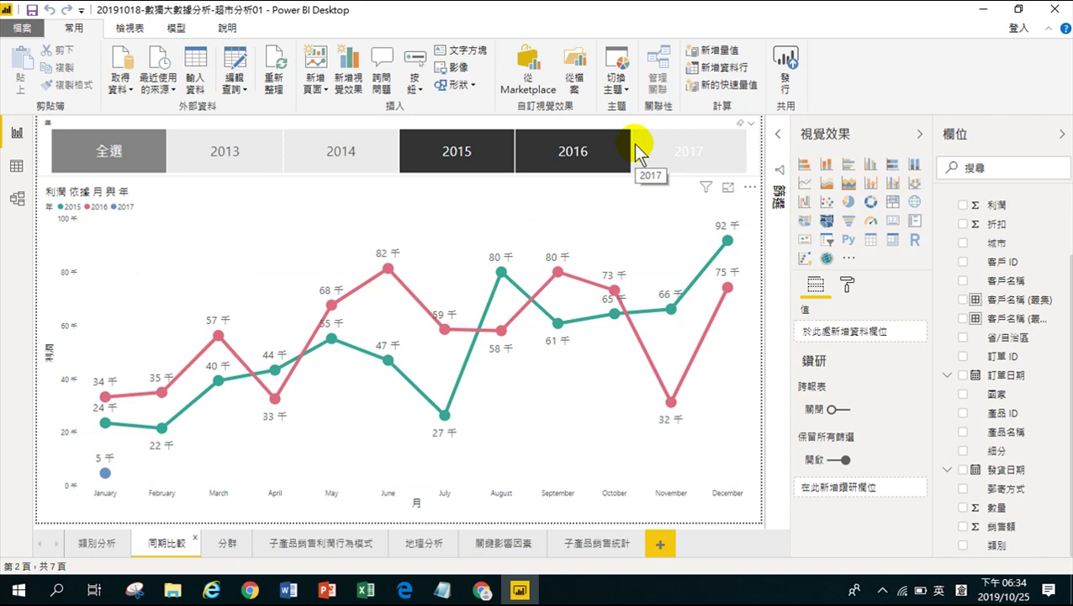
{"action": "left_click", "coordinate": [636, 144], "text": "ctrl"}
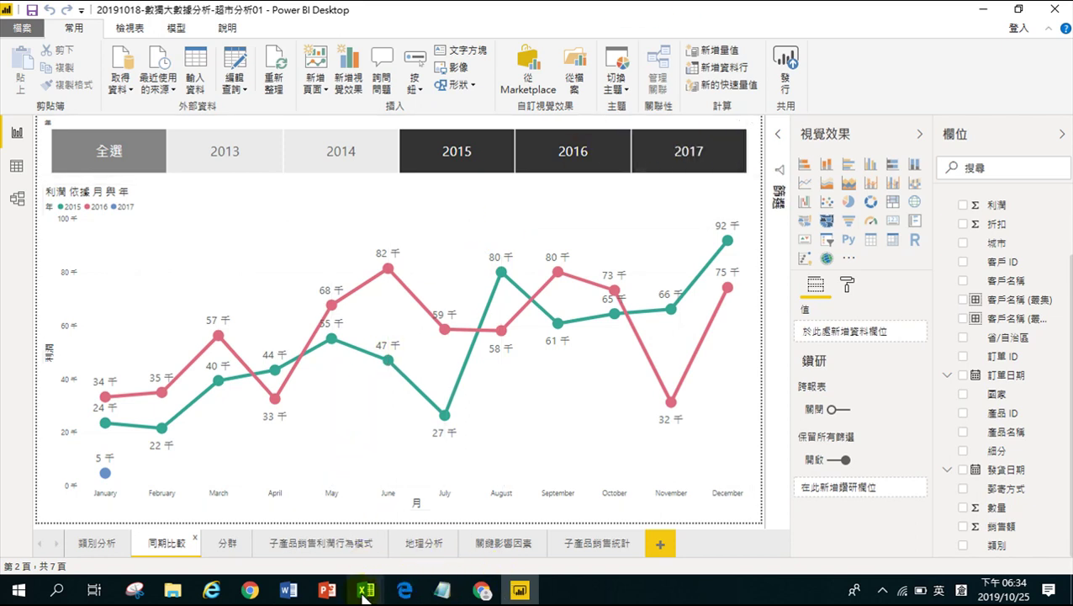
{"action": "mouse_move", "coordinate": [365, 591]}
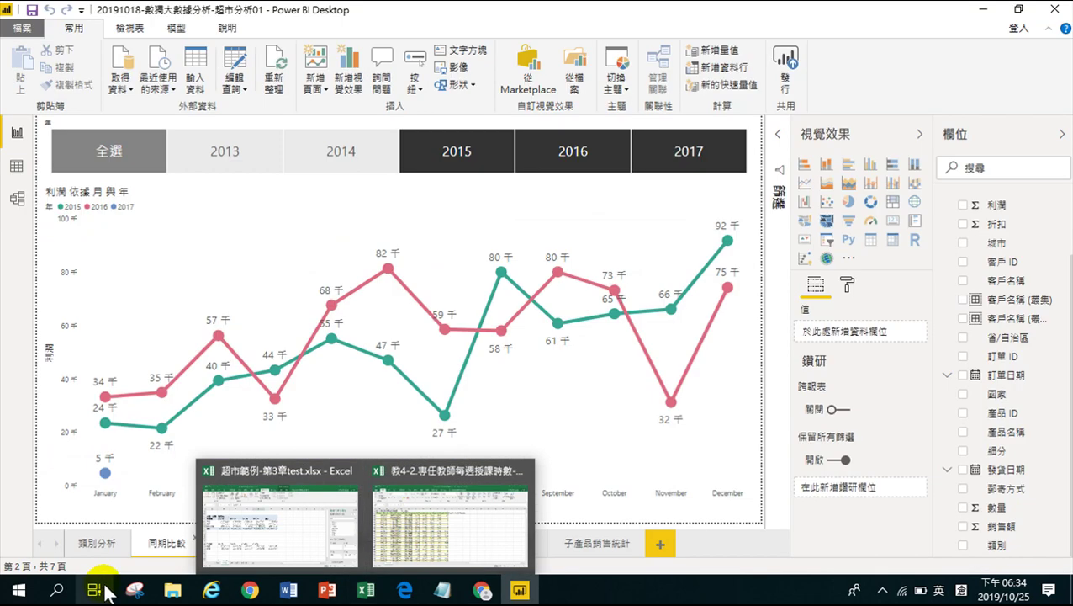
Step: Reopen 超市範例.xlsx from the 下載 folder, delete the added order in row 10002 of the 訂單 sheet, and save and close the workbook
{"action": "left_click", "coordinate": [172, 589]}
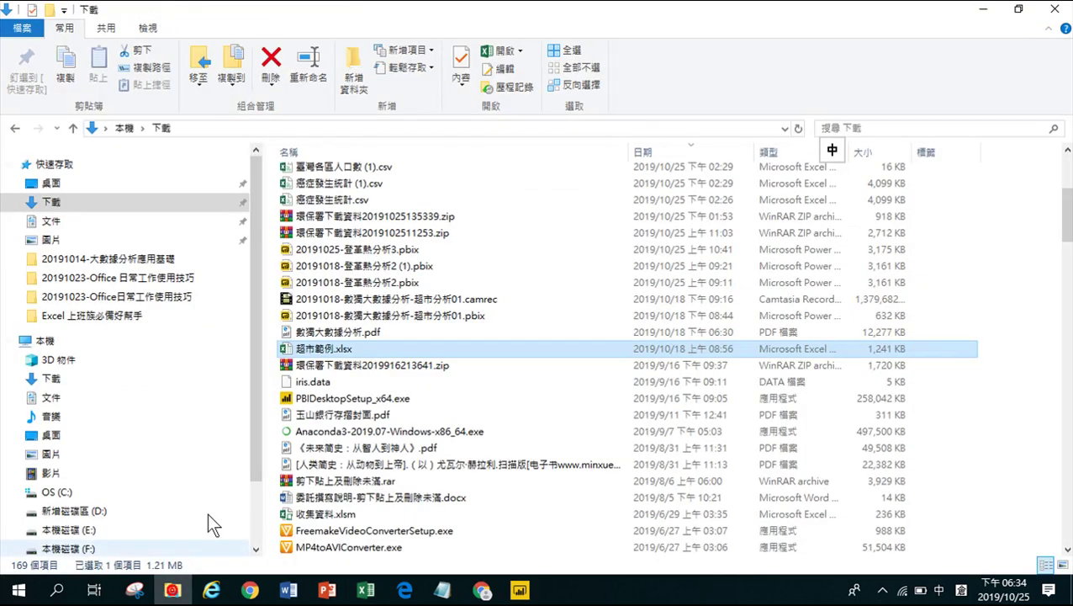
{"action": "double_click", "coordinate": [310, 348]}
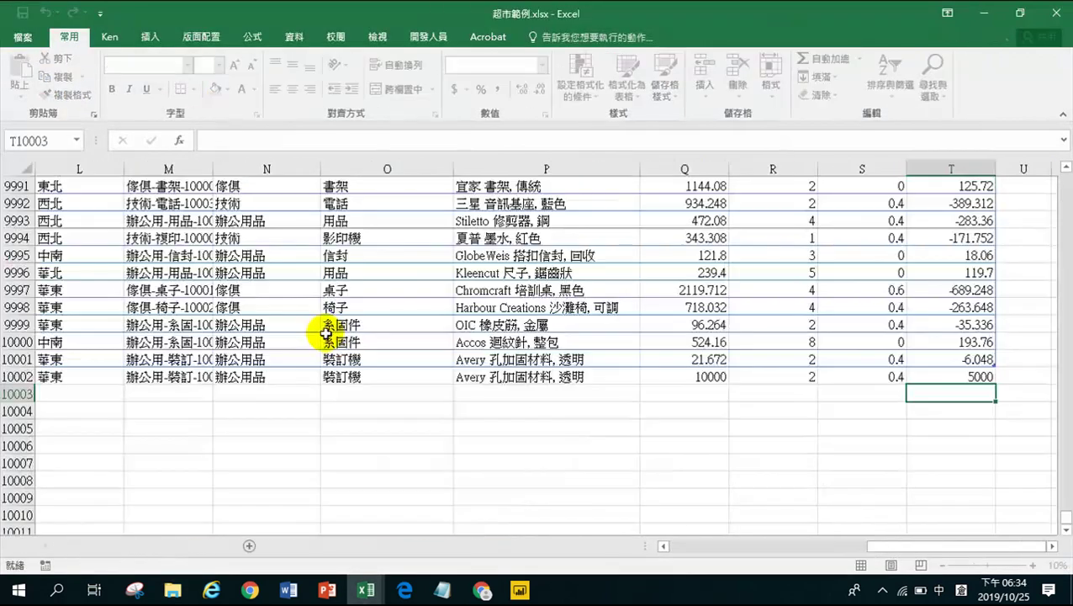
{"action": "left_click", "coordinate": [19, 379]}
{"action": "right_click", "coordinate": [64, 374]}
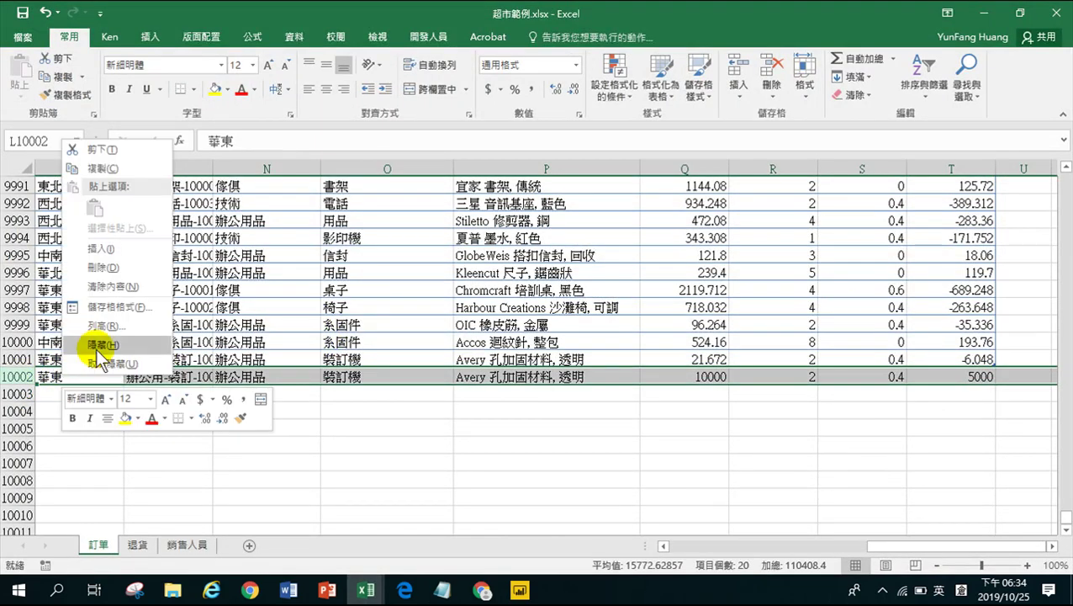
{"action": "left_click", "coordinate": [100, 267]}
{"action": "left_click", "coordinate": [251, 303]}
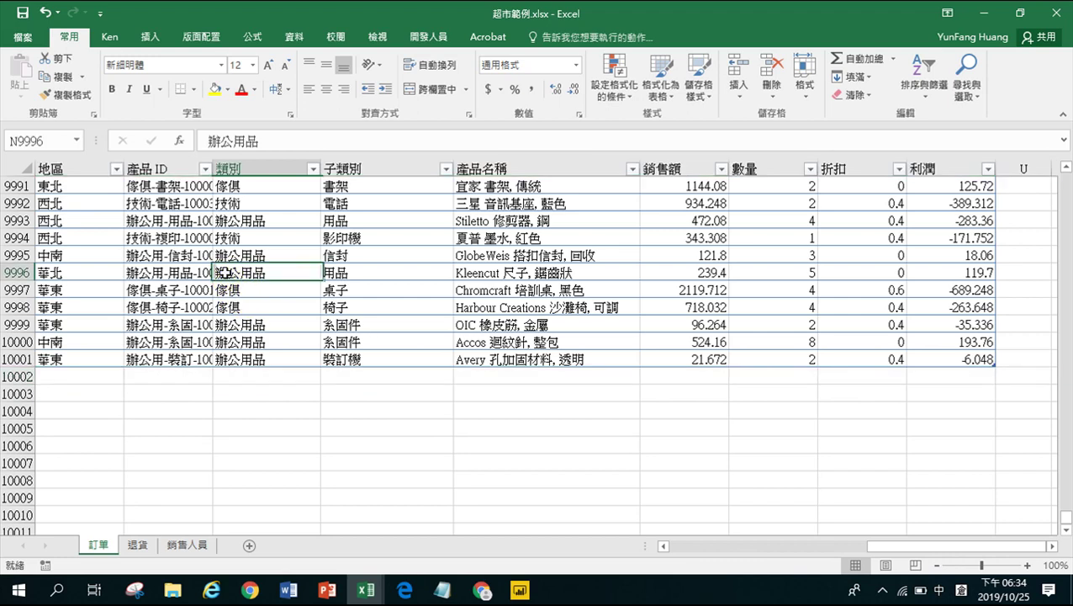
{"action": "left_click", "coordinate": [240, 273]}
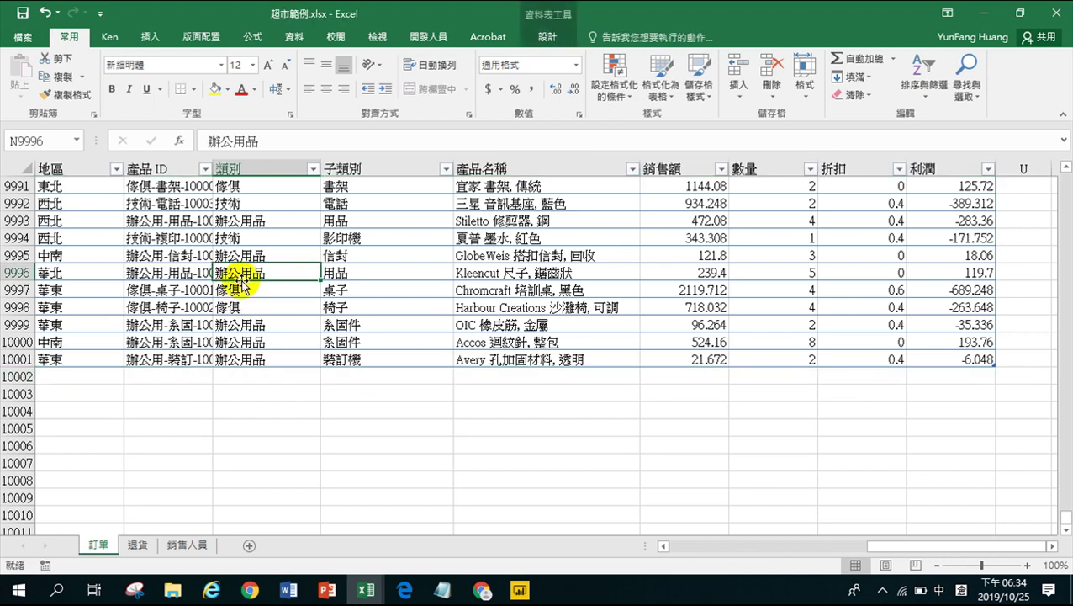
{"action": "left_click", "coordinate": [23, 12]}
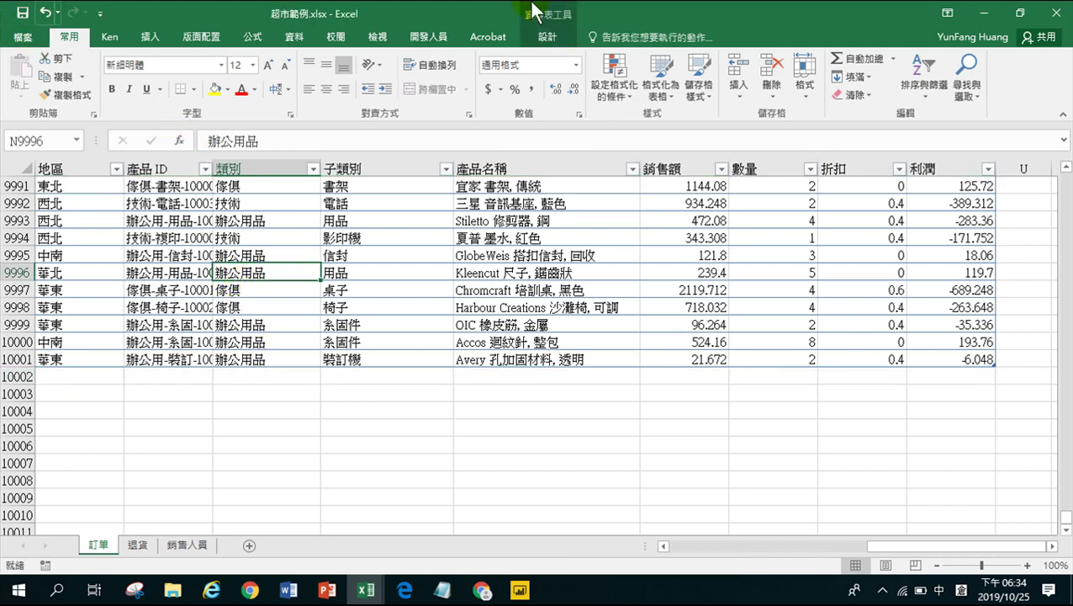
{"action": "left_click", "coordinate": [1053, 14]}
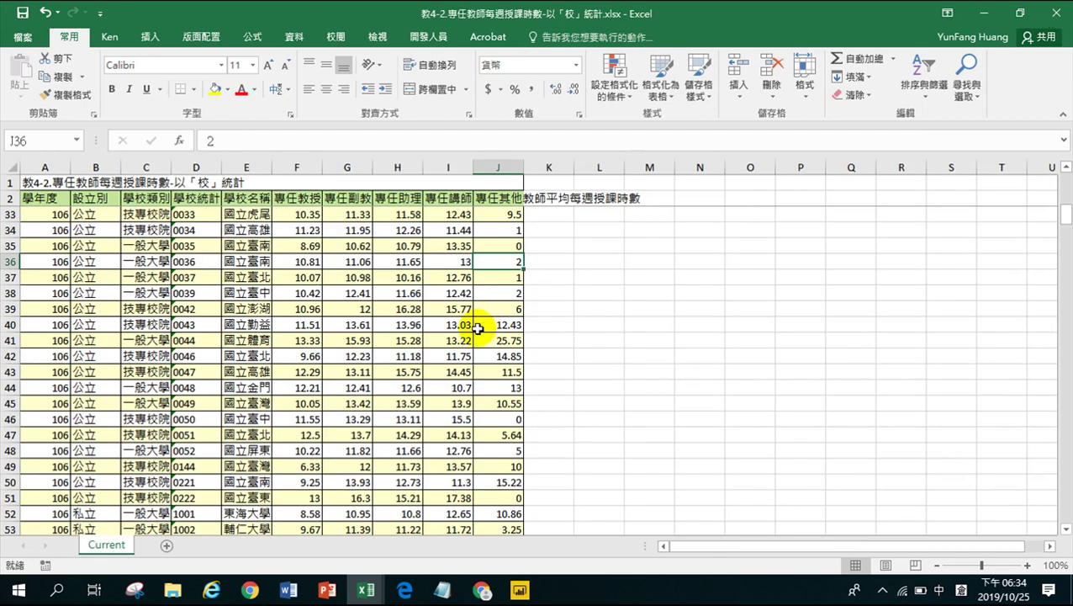
Step: Switch to Power BI Desktop, refresh the report's data, and show the 類別分析 page
{"action": "left_click", "coordinate": [519, 589]}
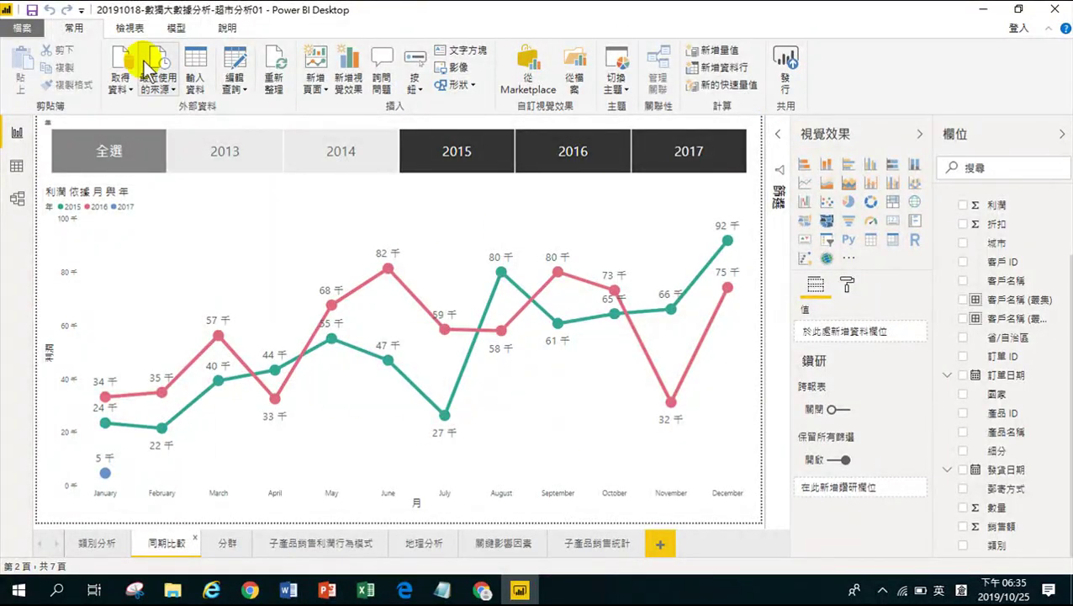
{"action": "left_click", "coordinate": [278, 64]}
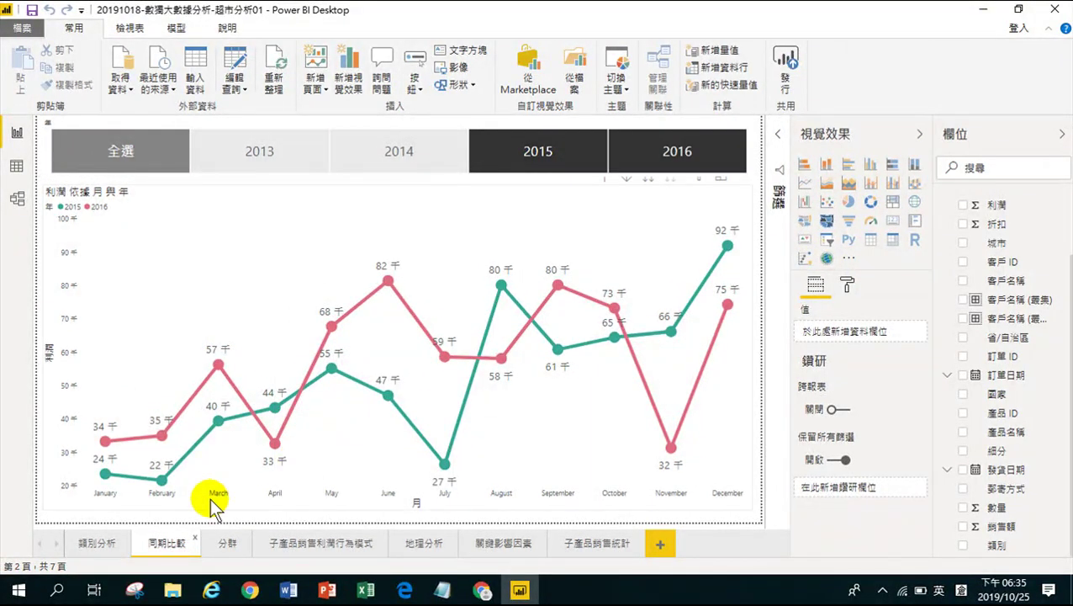
{"action": "left_click", "coordinate": [101, 543]}
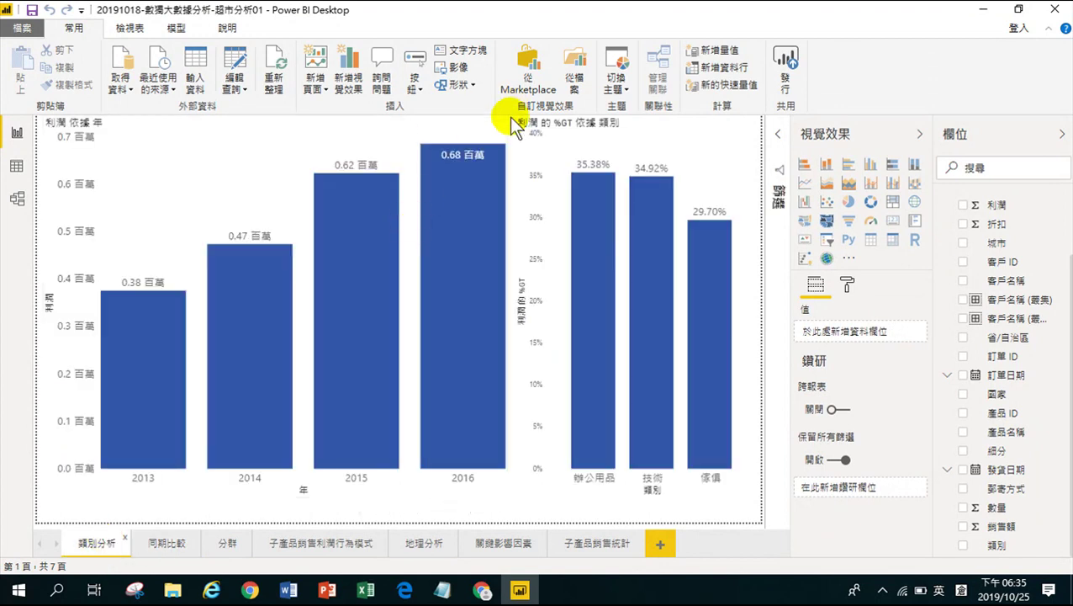